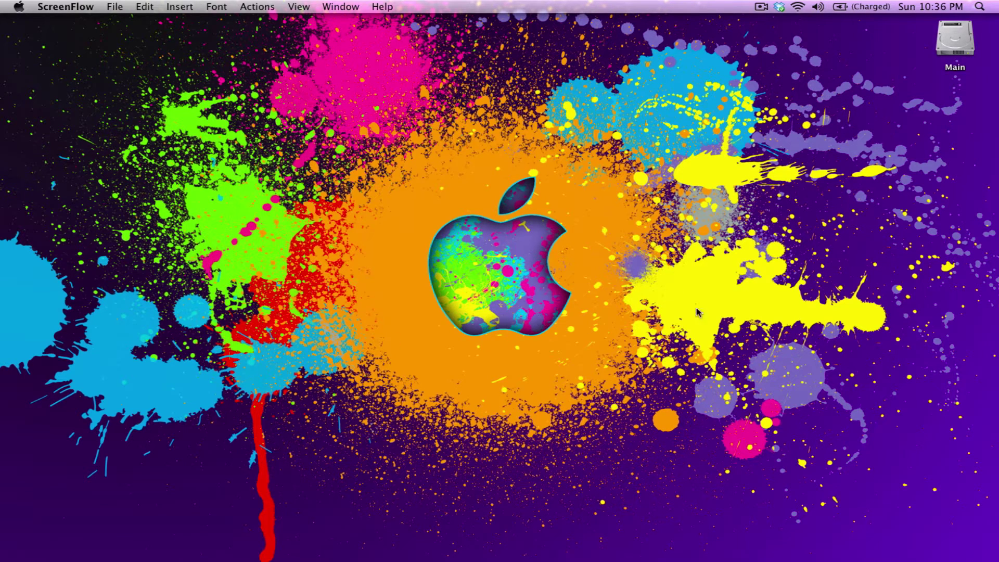
Step: Switch to QuickTime Player and open a new screen recording
left_click(979, 7)
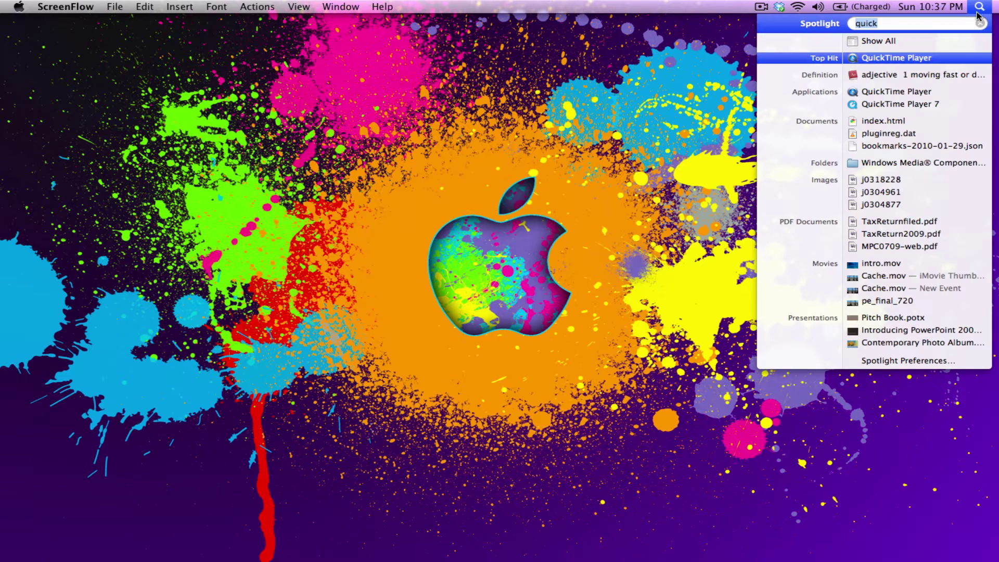
left_click(878, 59)
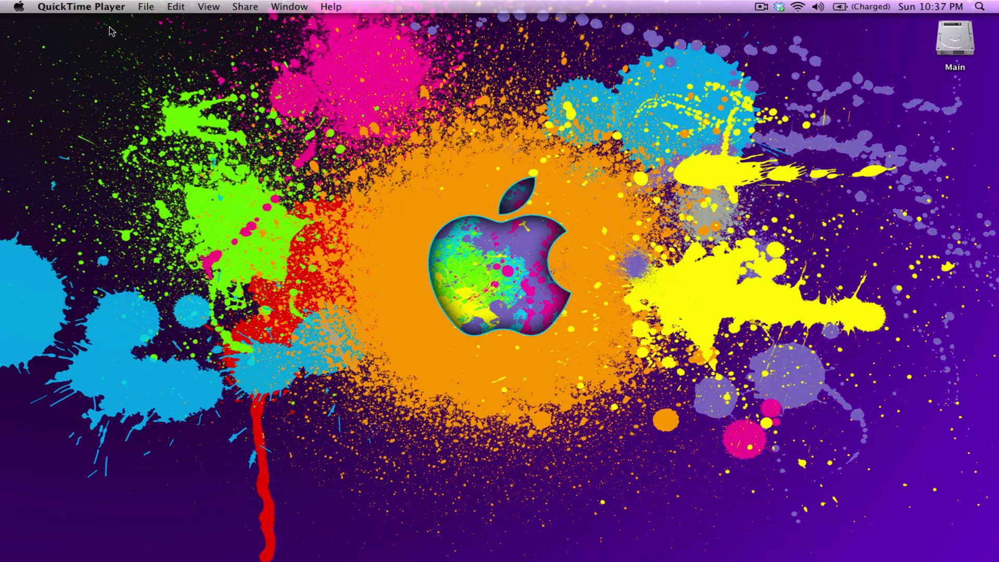
left_click(66, 6)
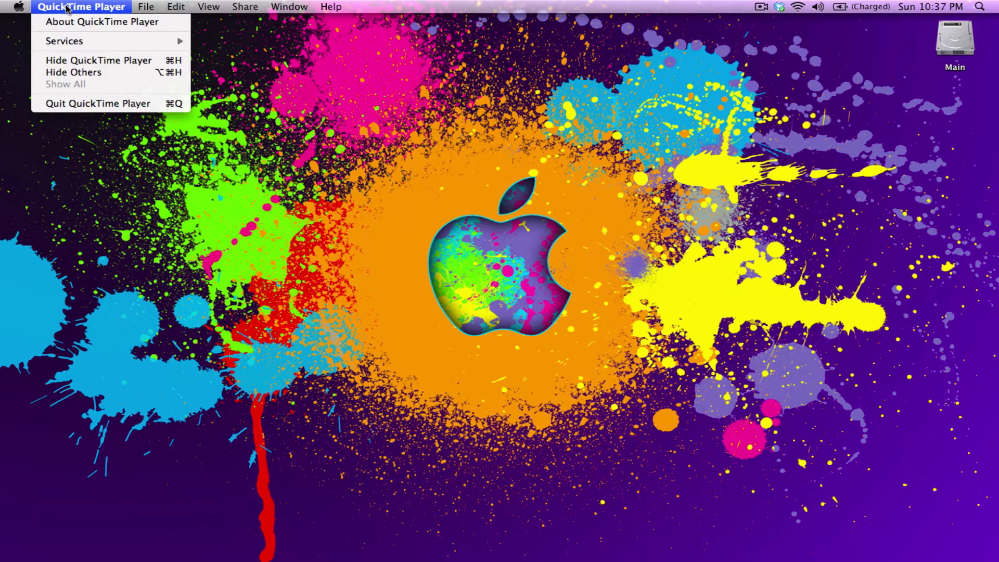
mouse_move(145, 9)
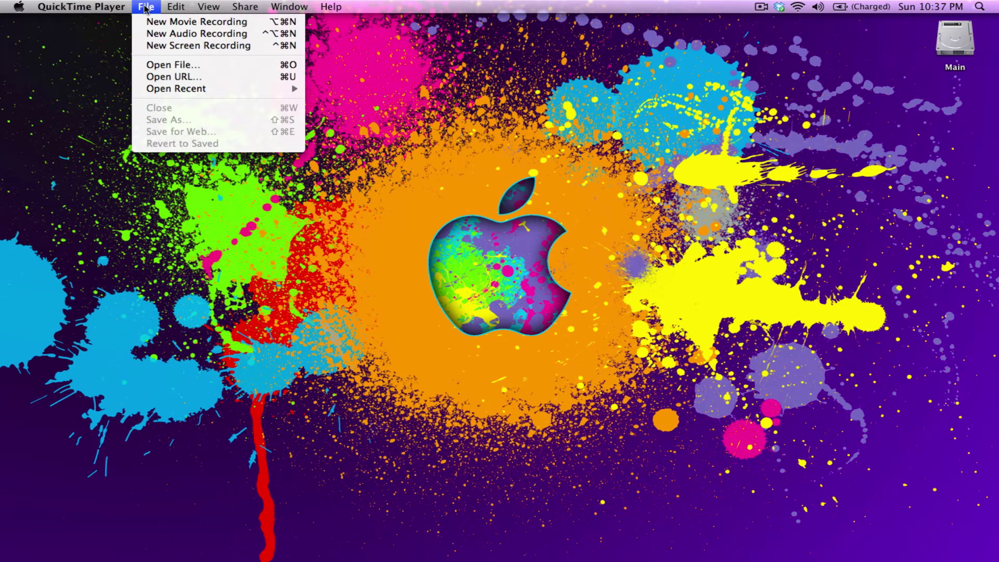
left_click(192, 47)
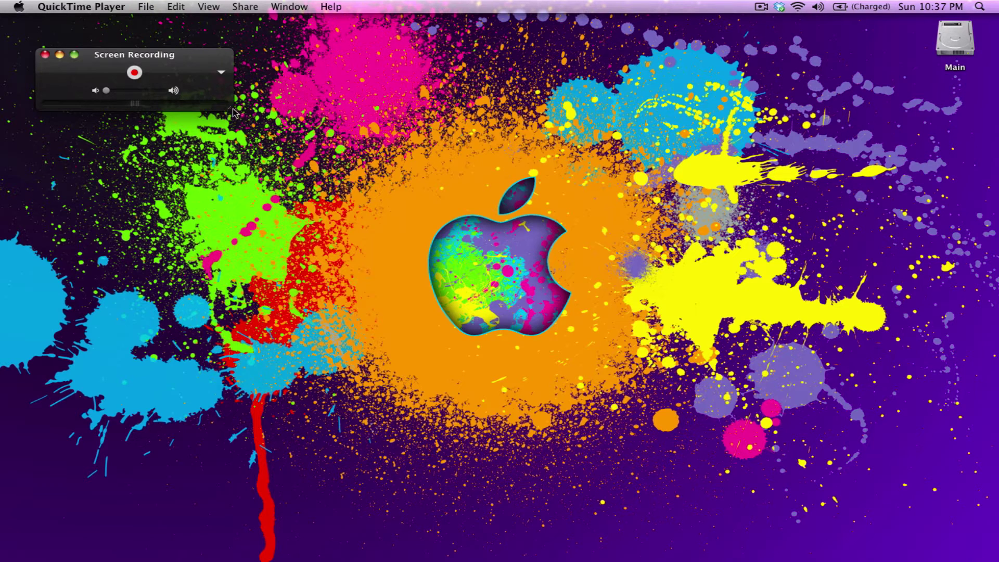
Step: Widen the Screen Recording window, moving it to the upper middle of the desktop, and start recording the screen
left_click_drag(230, 109, 302, 109)
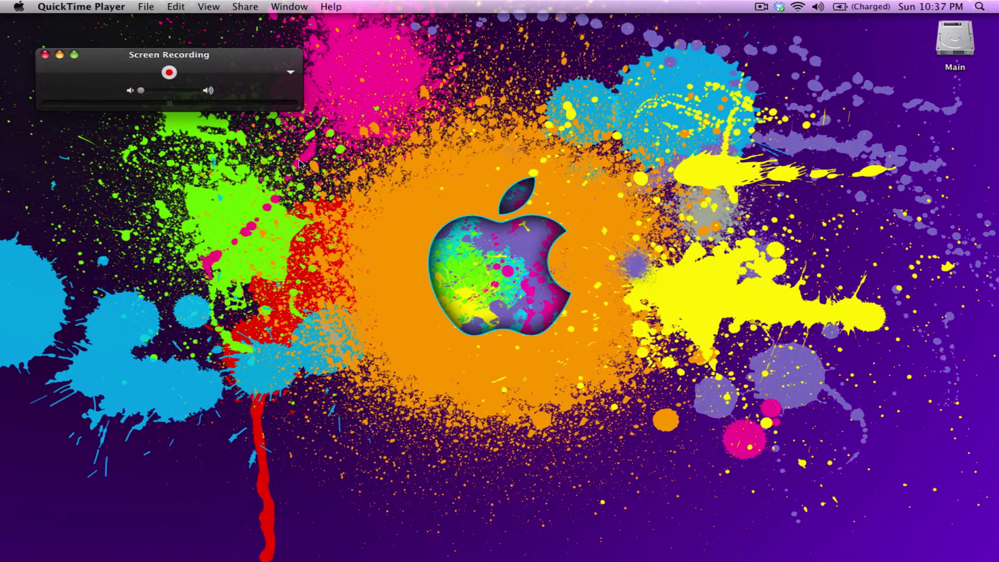
left_click(290, 74)
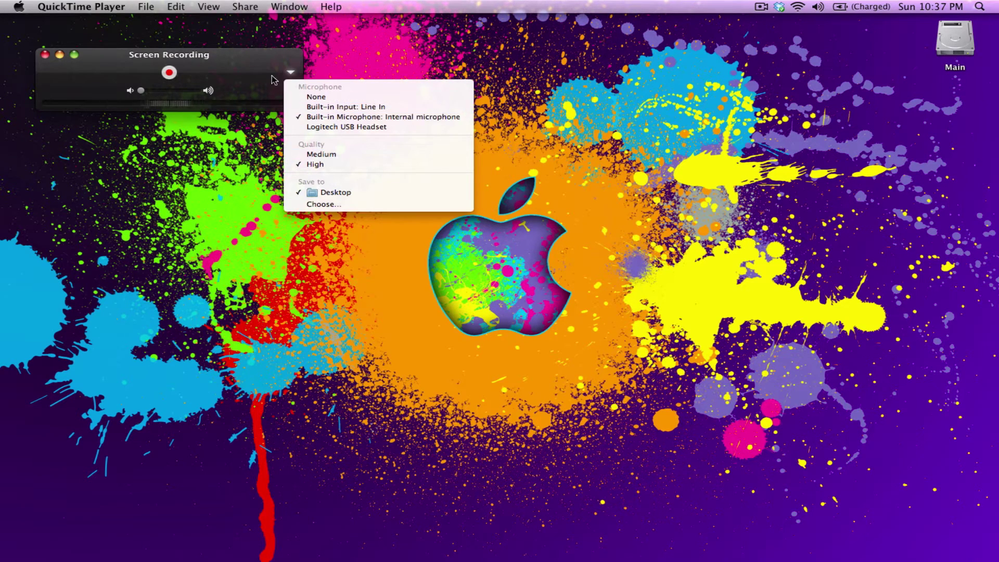
left_click(251, 68)
left_click_drag(251, 68, 539, 129)
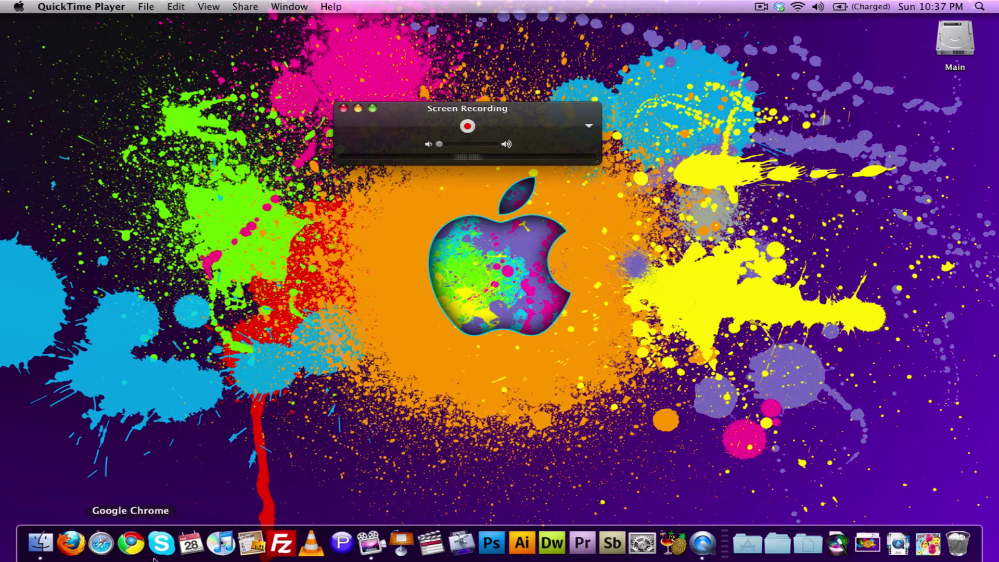
left_click(468, 126)
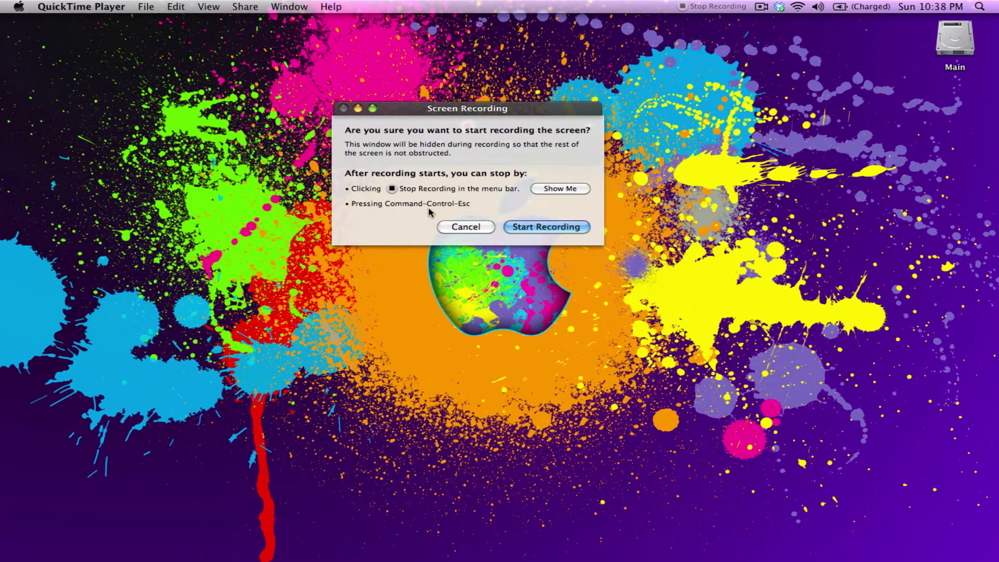
left_click(551, 230)
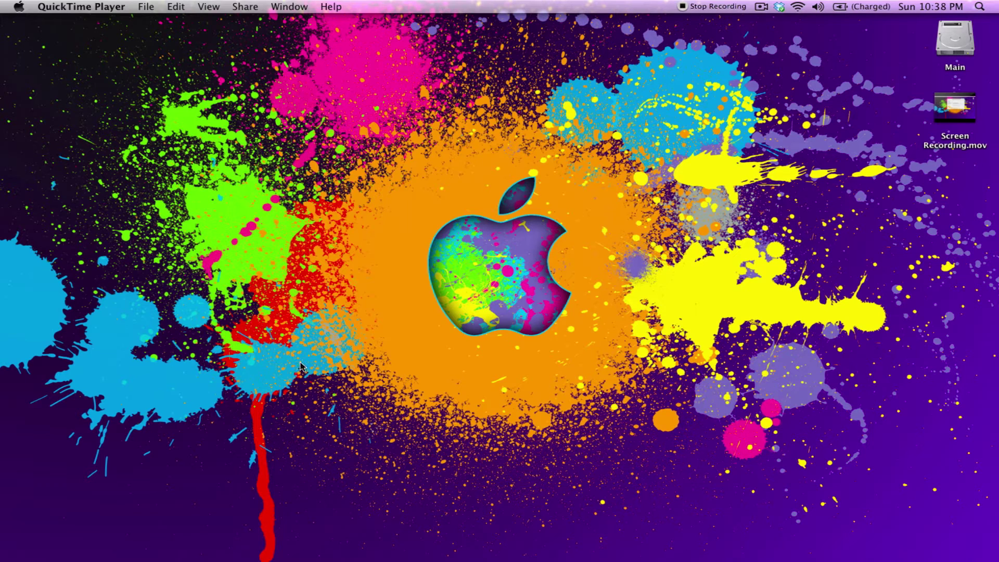
Step: Remove Adobe Photoshop CS4, Adobe Illustrator CS4 and iCal from the Dock
mouse_move(584, 557)
mouse_move(156, 558)
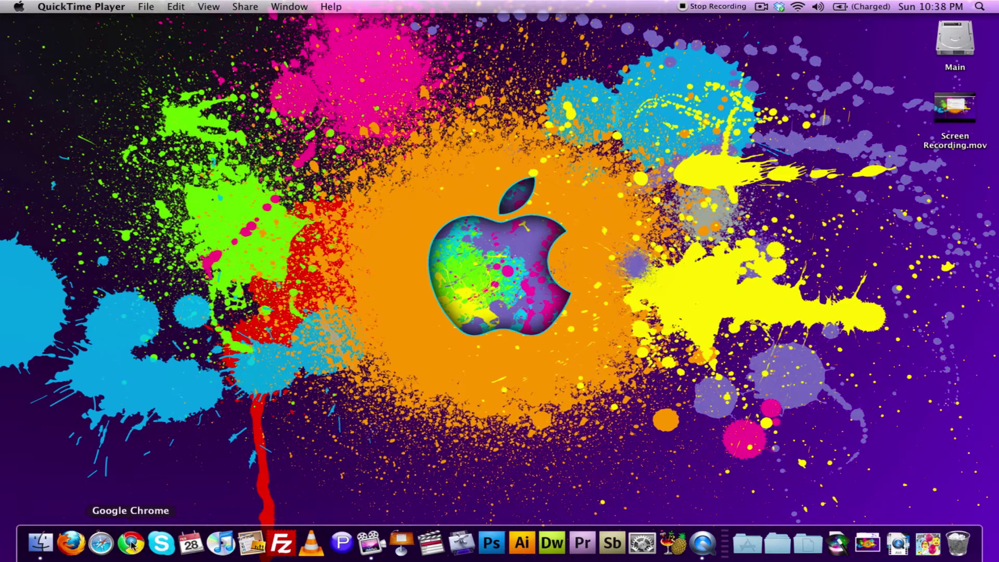
left_click(489, 544)
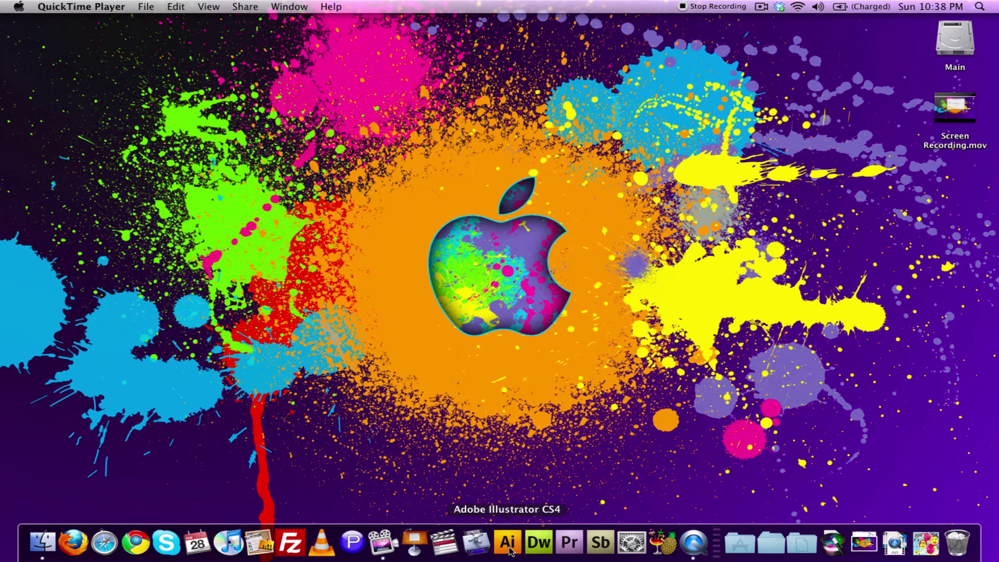
right_click(510, 550)
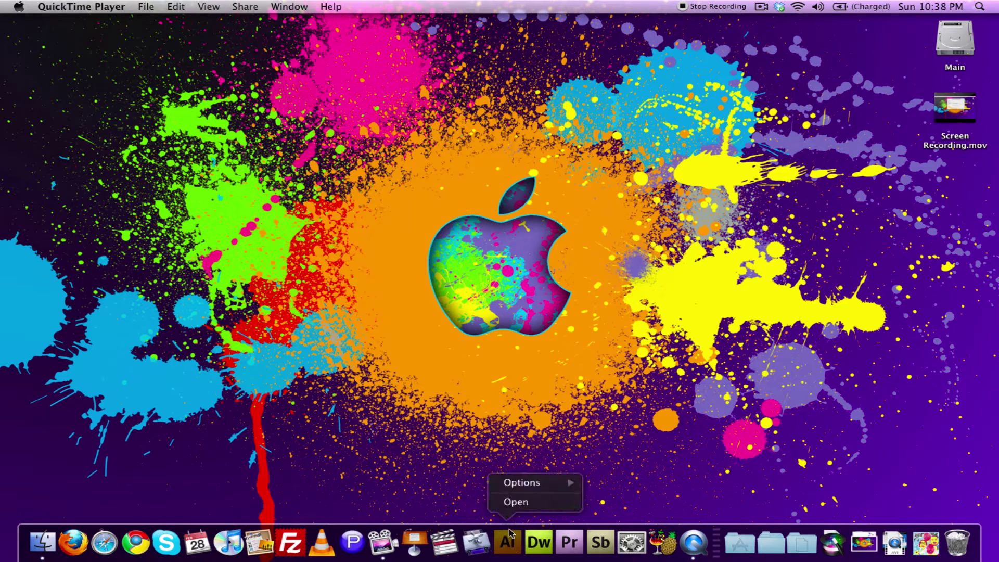
left_click(511, 549)
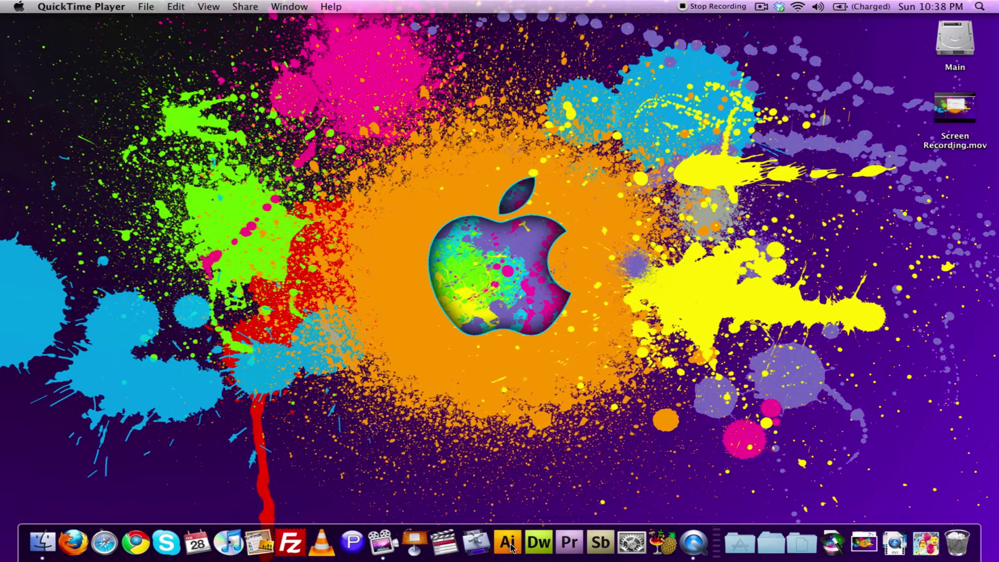
mouse_move(508, 552)
left_click_drag(508, 543, 464, 496)
mouse_move(388, 552)
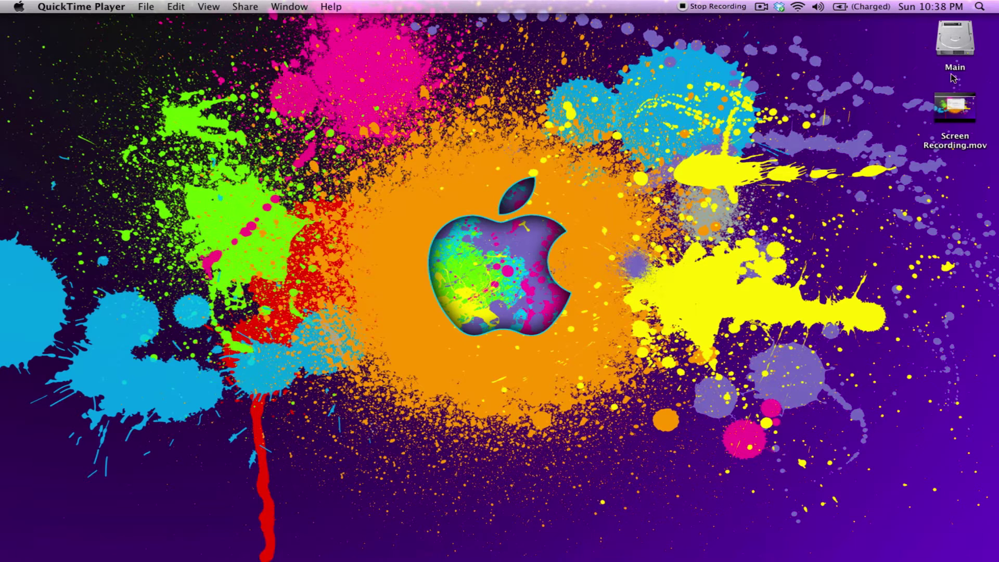
Step: Find Adobe Photoshop CS4 in the Main drive's Applications folder and add it to the Dock beside Dreamweaver
double_click(950, 50)
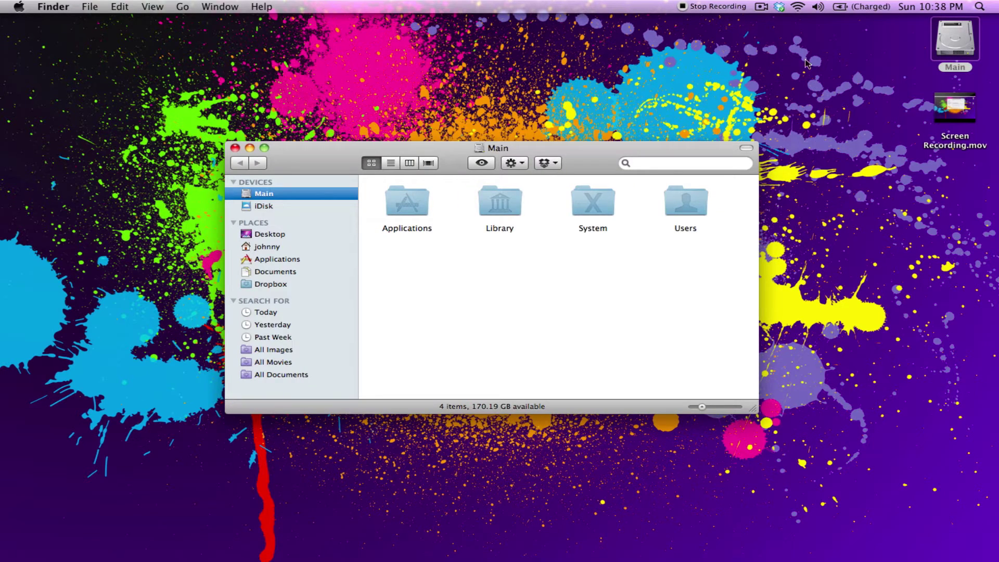
double_click(398, 207)
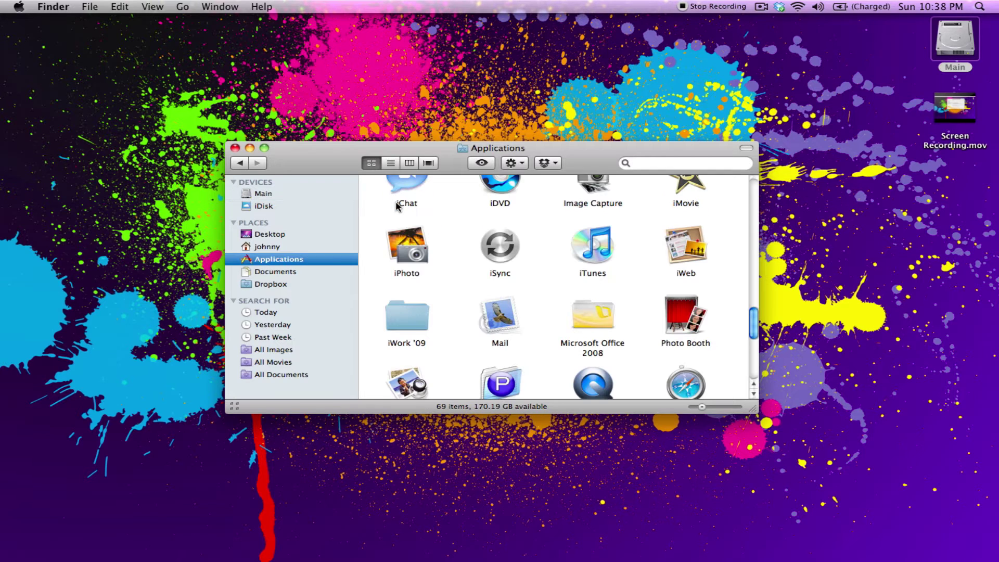
scroll(460, 257, "down", 3)
scroll(460, 258, "down", 3)
scroll(460, 260, "up", 6)
scroll(460, 262, "up", 5)
double_click(485, 266)
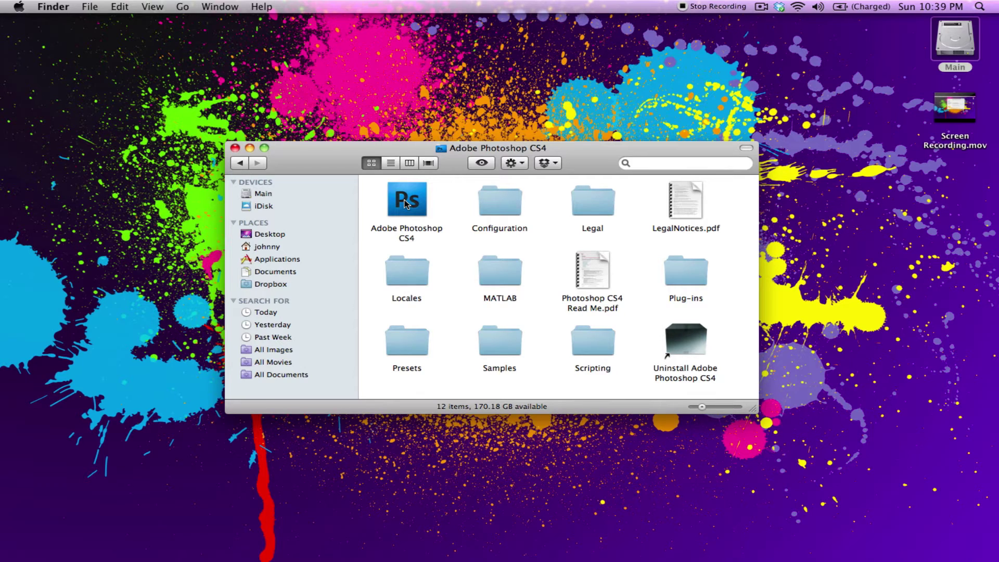
left_click_drag(407, 203, 492, 545)
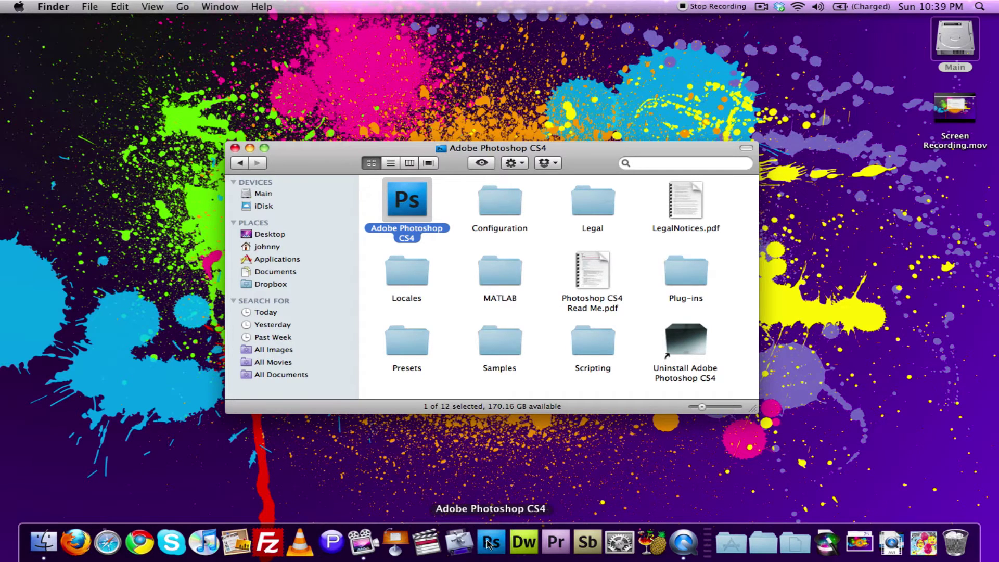
Step: Add Adobe Illustrator CS4 from its application folder to the Dock, between Photoshop and Dreamweaver
left_click(240, 163)
double_click(400, 204)
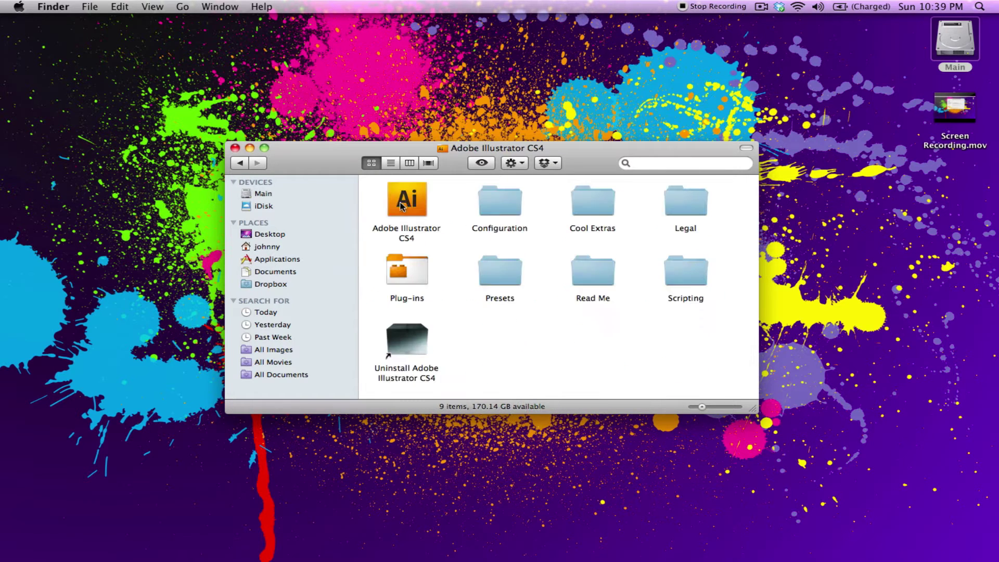
left_click_drag(406, 199, 506, 543)
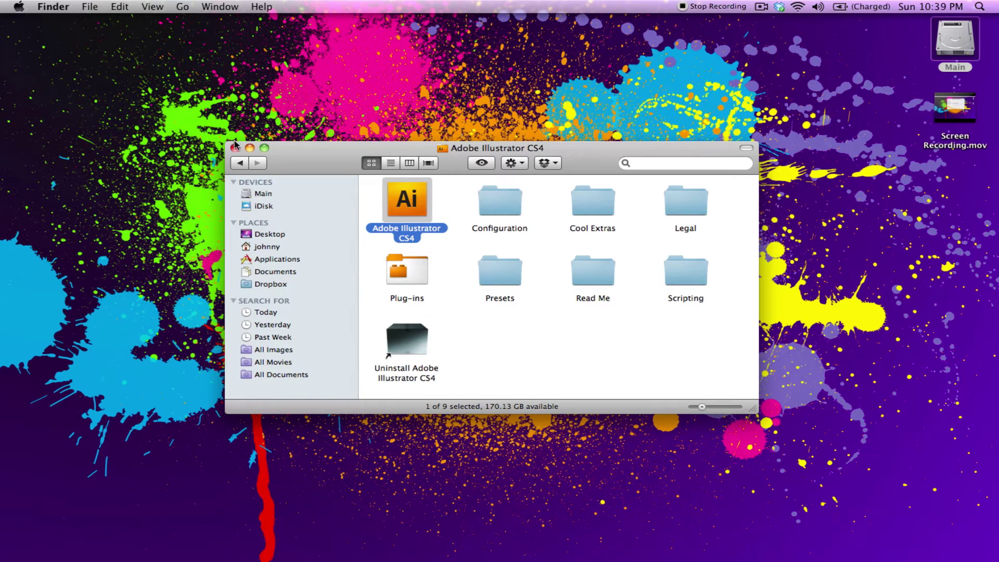
Step: Locate iCal in the Applications folder and add it to the Dock between Finder and Firefox
left_click(239, 164)
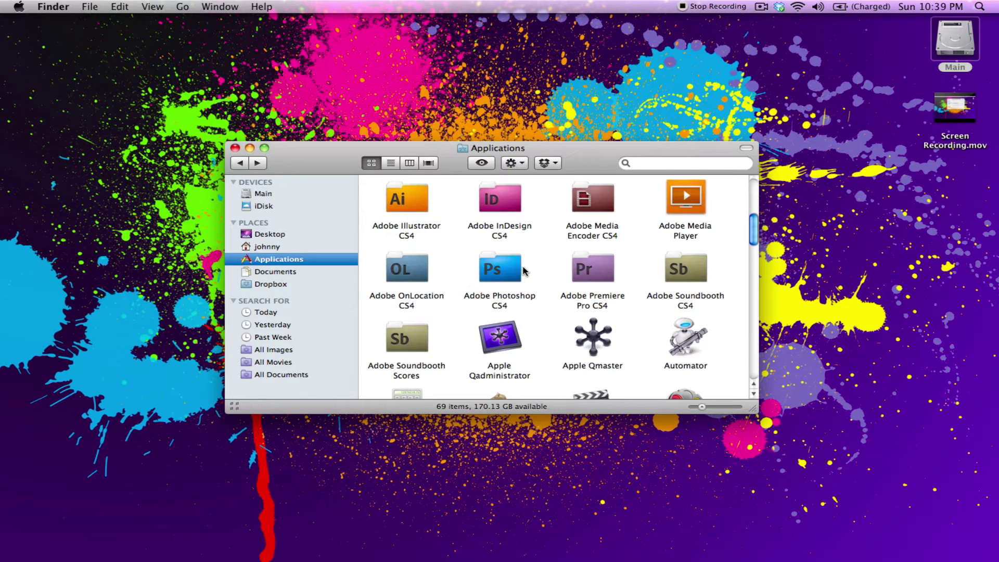
scroll(518, 272, "down", 10)
scroll(515, 276, "up", 2)
key("i")
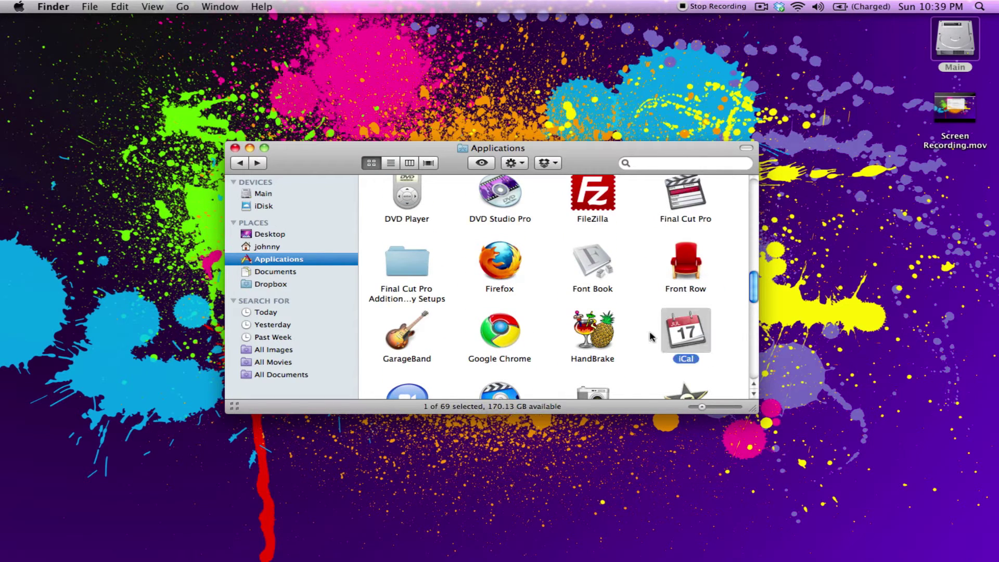
left_click_drag(679, 333, 67, 546)
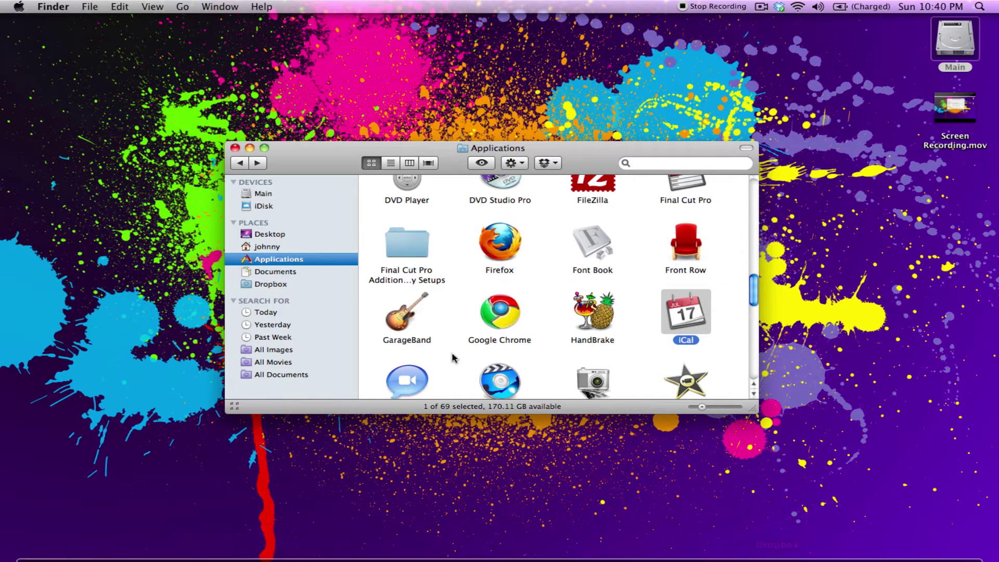
Step: Add the Dropbox folder from the home folder to the Dock before the Applications folder, and preview its contents there
left_click(268, 248)
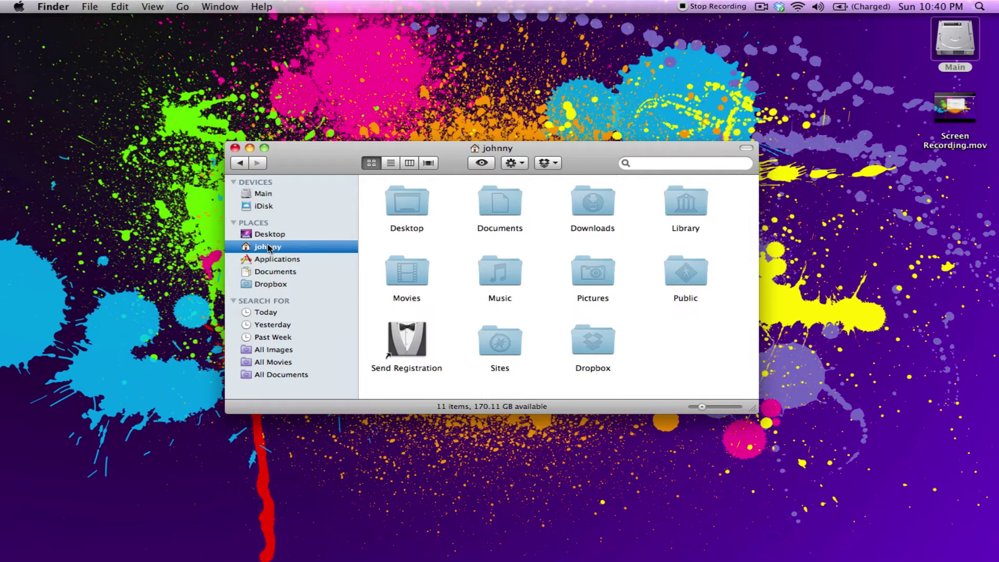
left_click_drag(404, 276, 406, 273)
left_click_drag(585, 341, 722, 547)
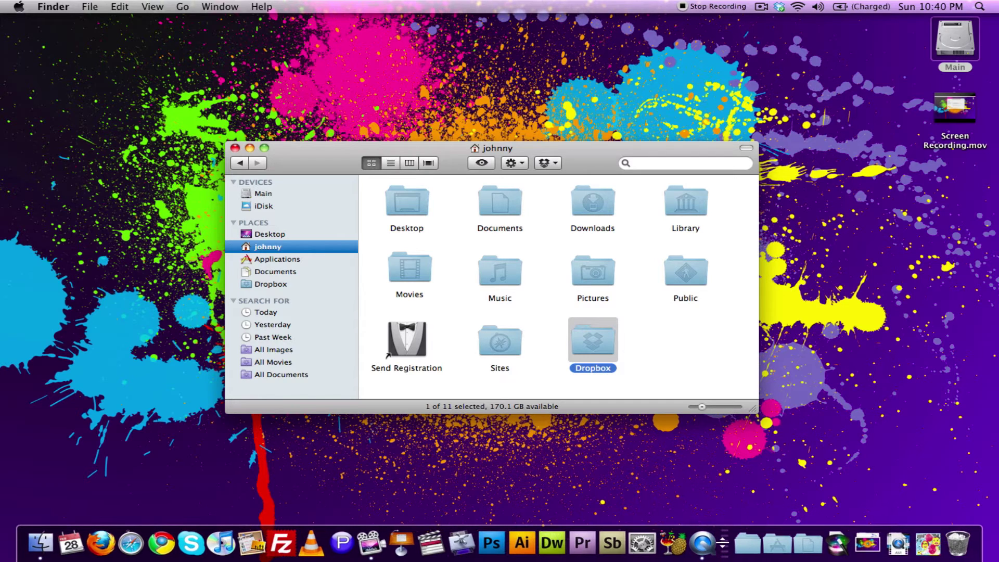
left_click(750, 546)
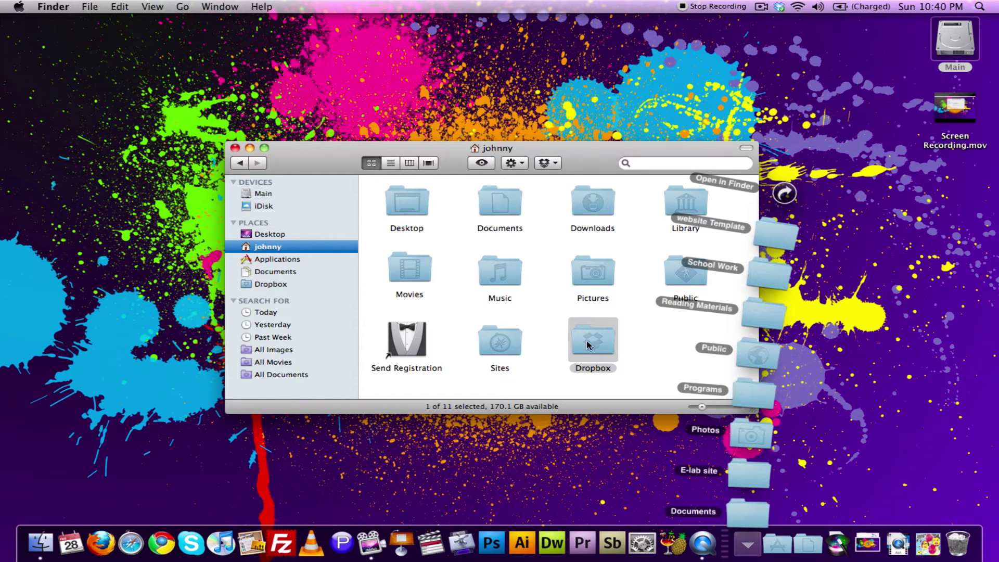
left_click(860, 413)
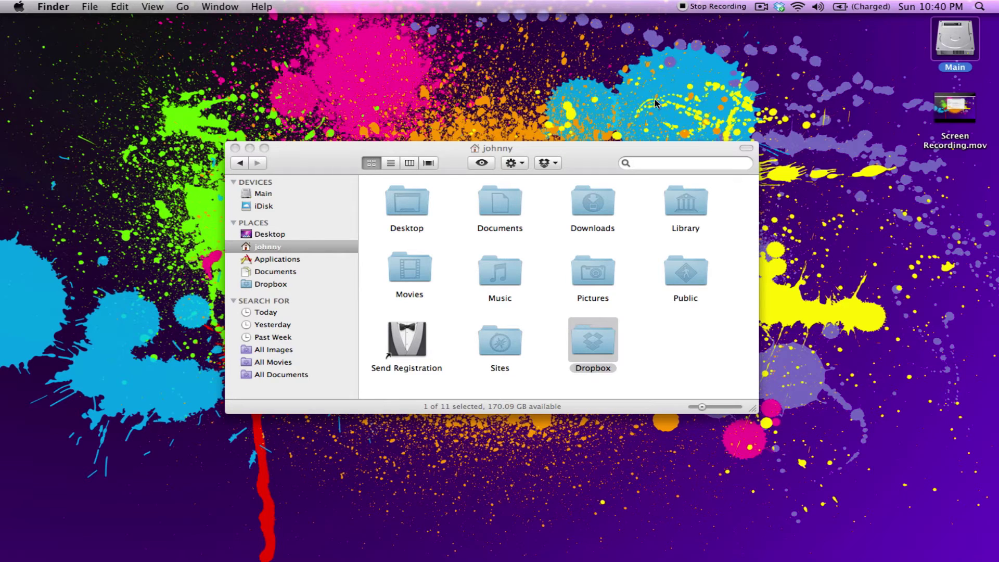
Step: Close the Finder window and stop the screen recording
left_click(240, 155)
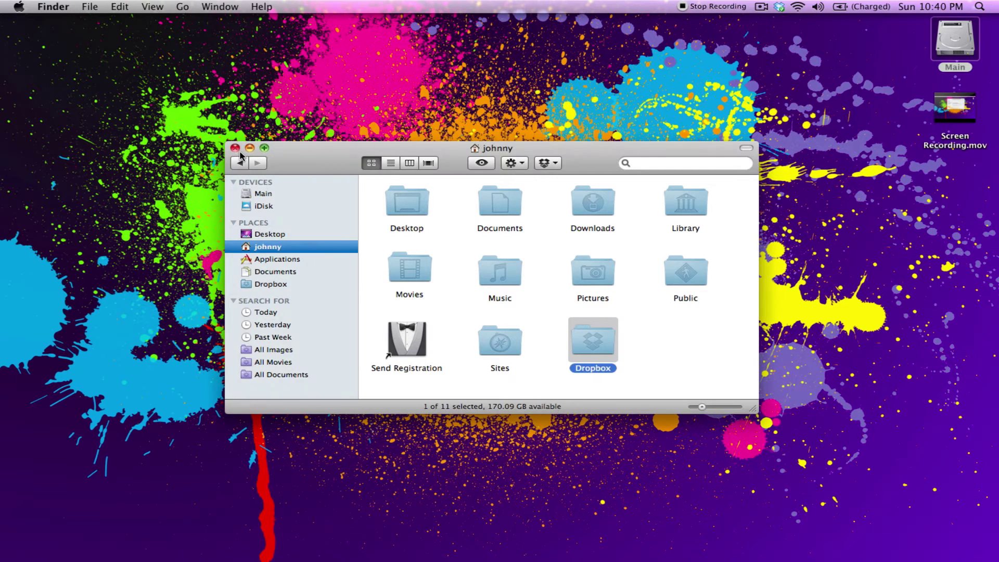
left_click(235, 148)
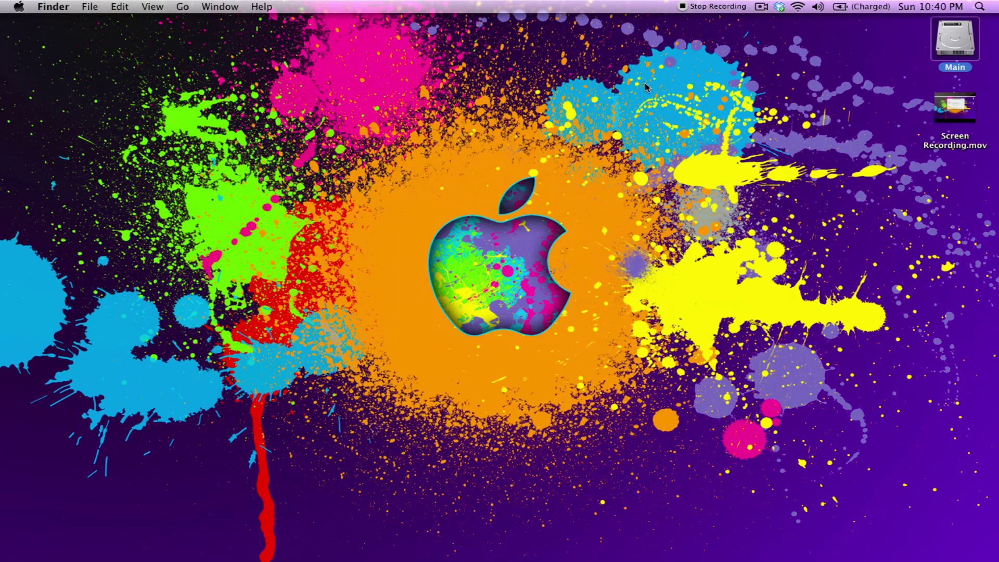
left_click(683, 7)
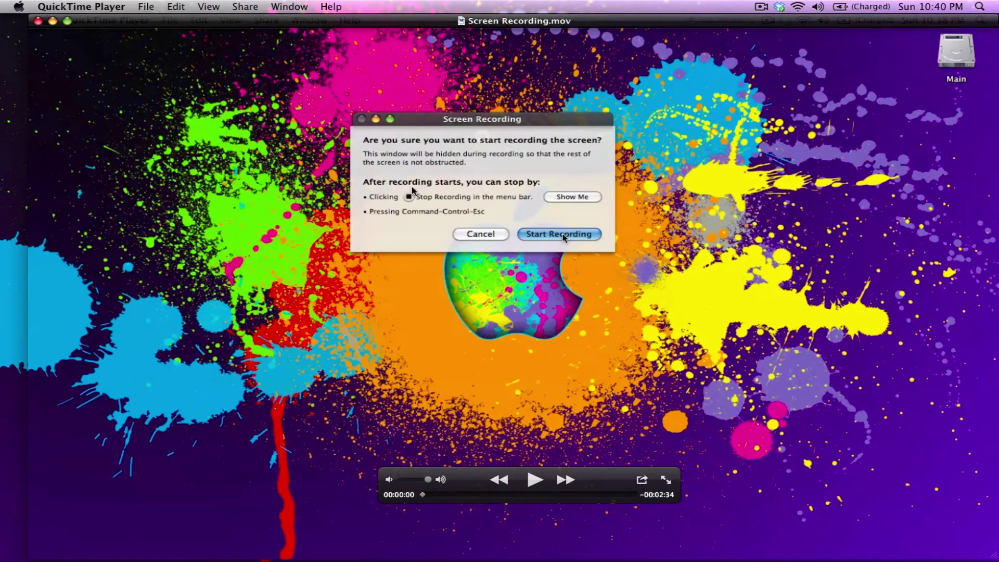
Step: Shrink the Screen Recording.mov playback window to about two thirds of the screen width and centre it on the desktop
mouse_move(305, 23)
left_mouse_down()
mouse_move(356, 86)
mouse_move(266, 101)
mouse_move(319, 59)
mouse_move(286, 25)
left_mouse_up()
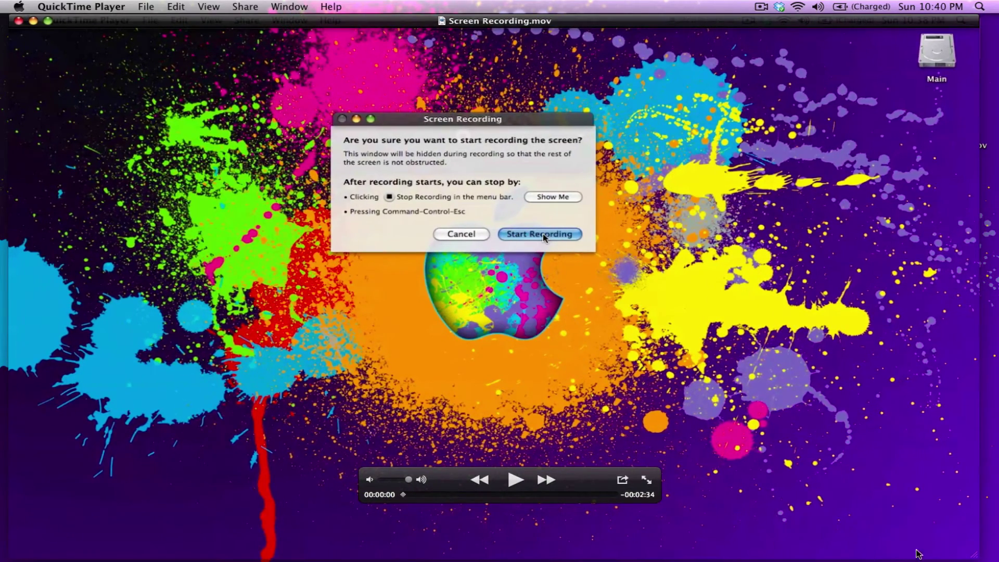
left_click_drag(976, 557, 658, 379)
left_click_drag(406, 34, 562, 65)
Step: Play the first 16 seconds or so of the finished recording and pause it
left_click(503, 352)
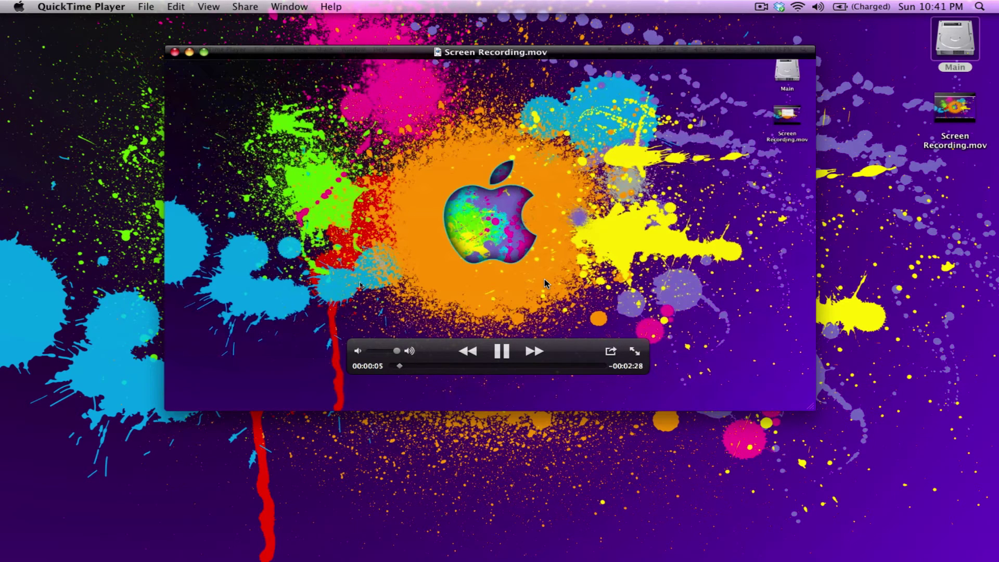
mouse_move(489, 348)
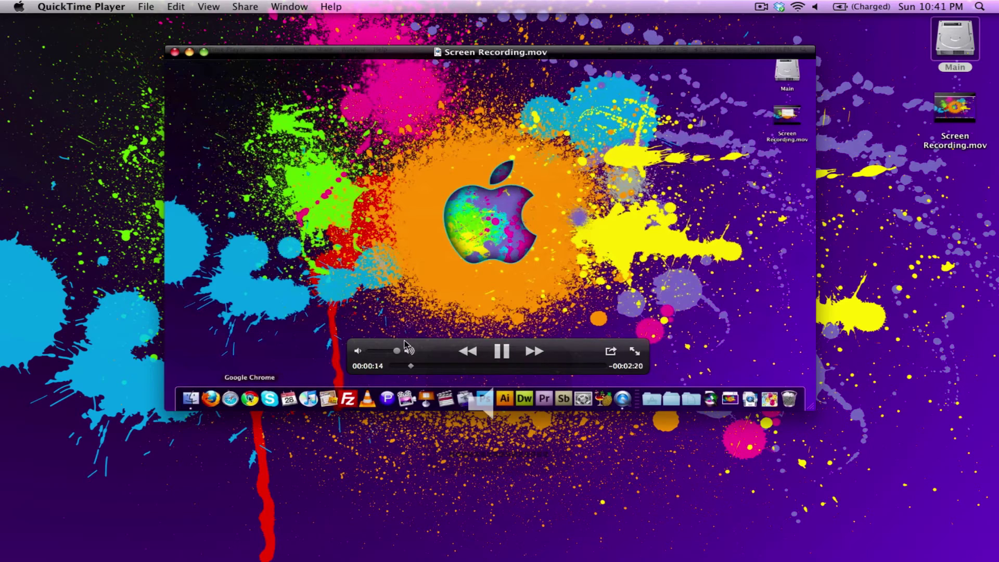
left_click(502, 351)
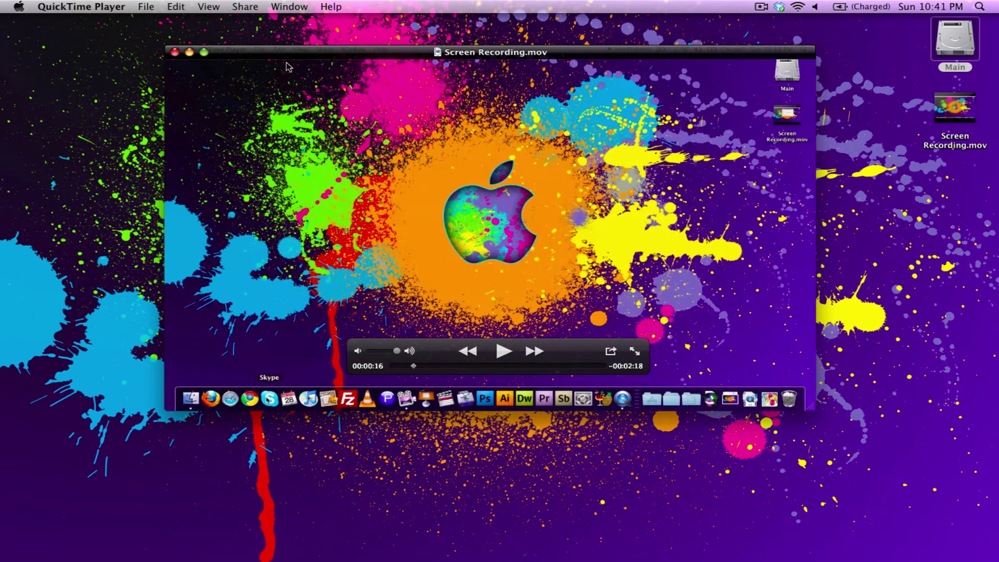
mouse_move(281, 53)
left_mouse_down()
mouse_move(308, 69)
mouse_move(276, 61)
left_mouse_up()
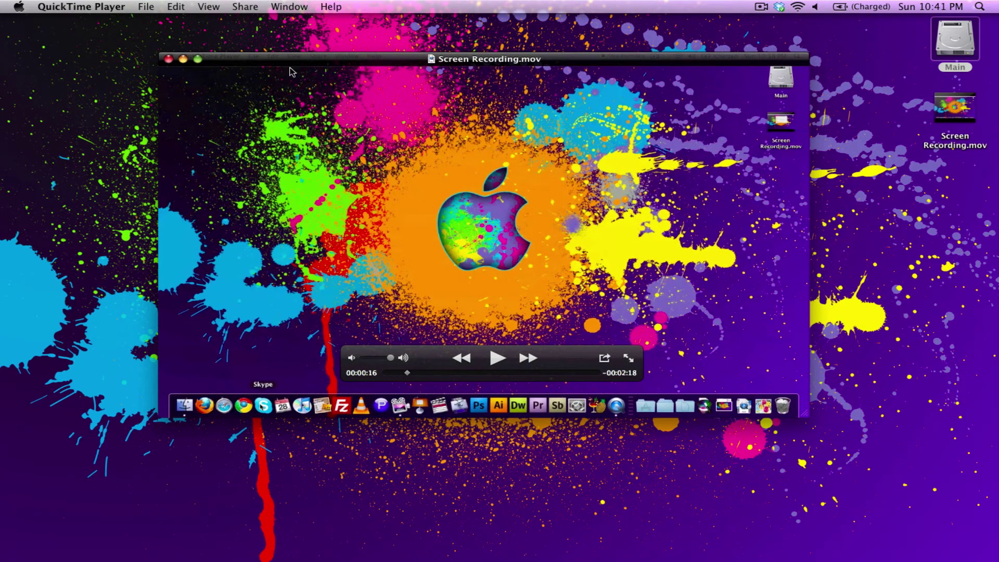
Step: Close the playback window and reposition Screen Recording.mov on the desktop, just below and to the left of the Main drive
left_click(168, 59)
left_click_drag(960, 107, 507, 115)
mouse_move(536, 547)
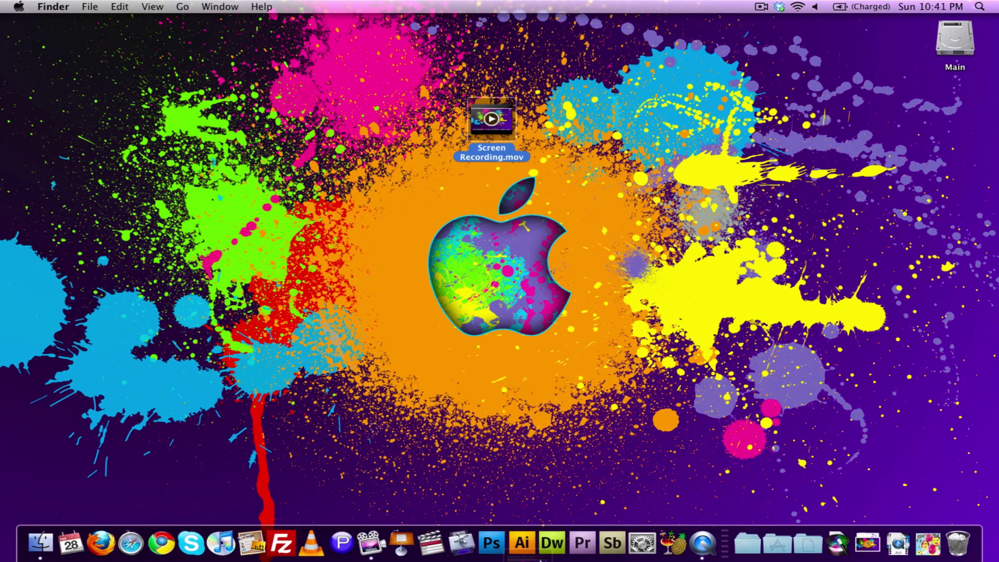
left_click_drag(505, 113, 507, 117)
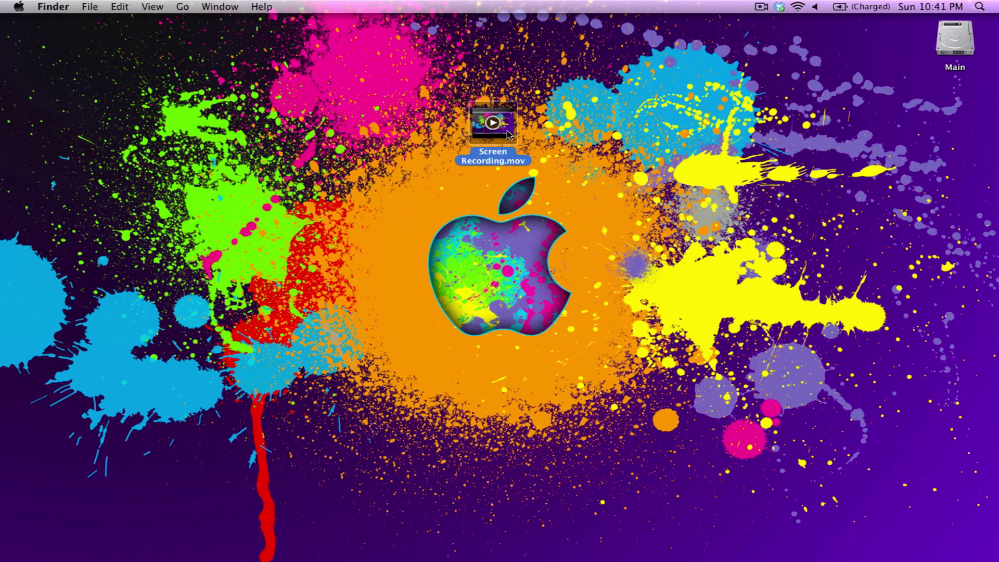
left_click_drag(506, 149, 769, 143)
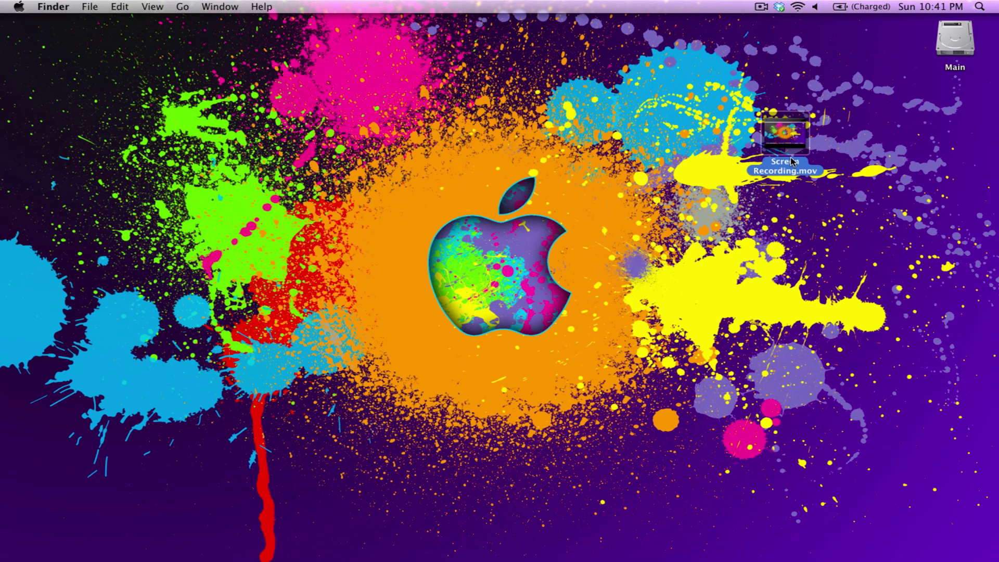
mouse_move(794, 152)
left_click_drag(773, 127, 874, 108)
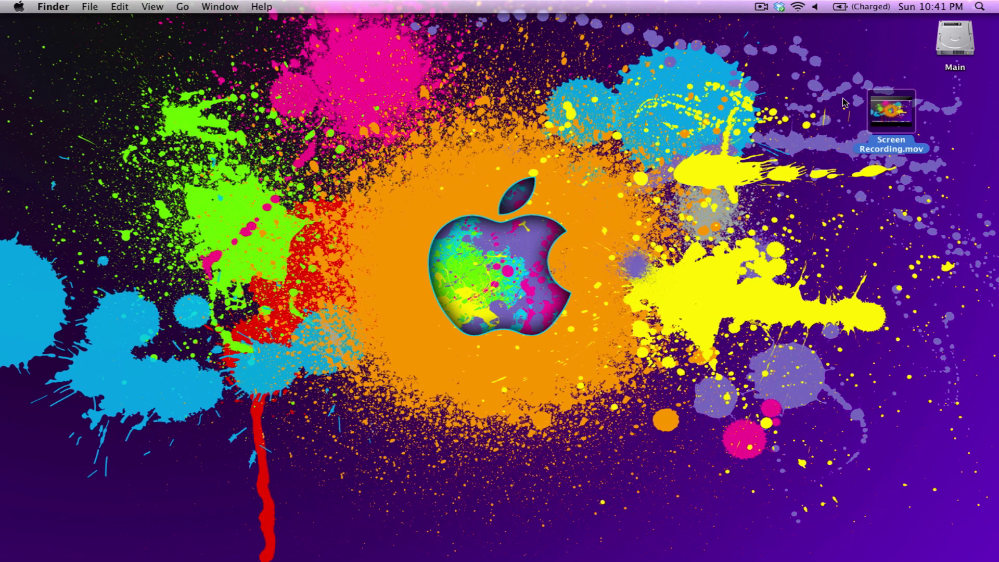